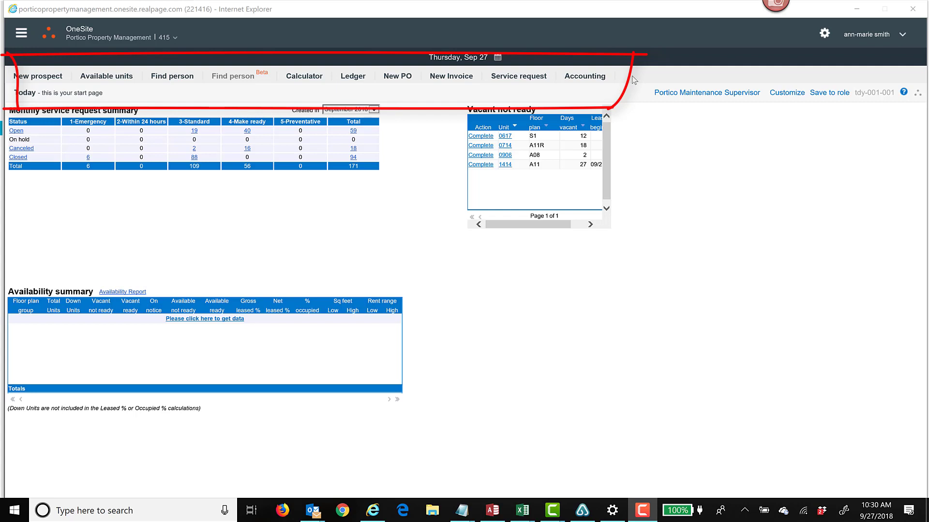
# - Start a new service request with the Single unit request type for unit 0501
pyautogui.click(517, 80)
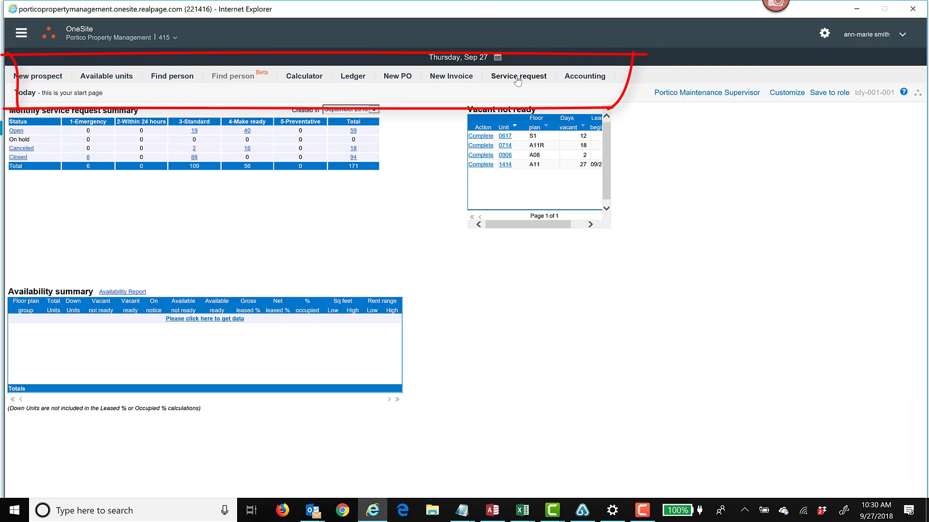
pyautogui.click(517, 80)
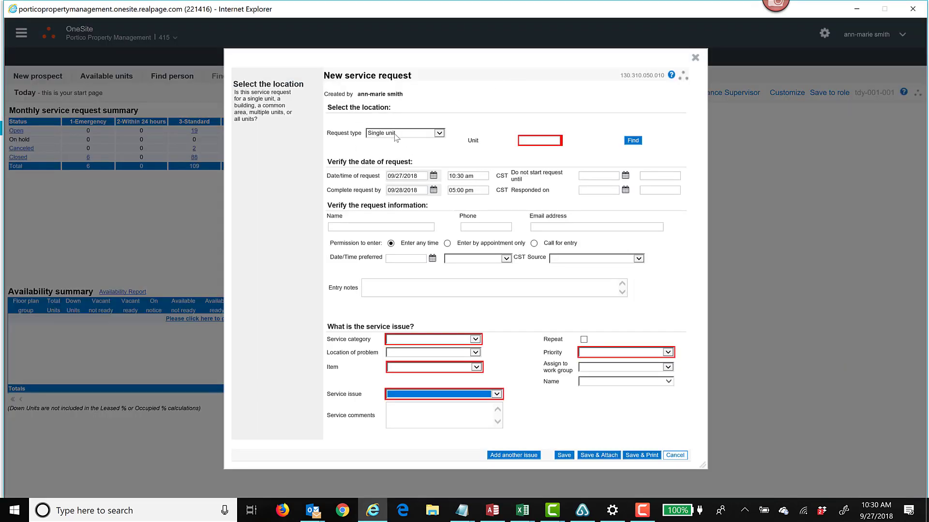
pyautogui.click(422, 133)
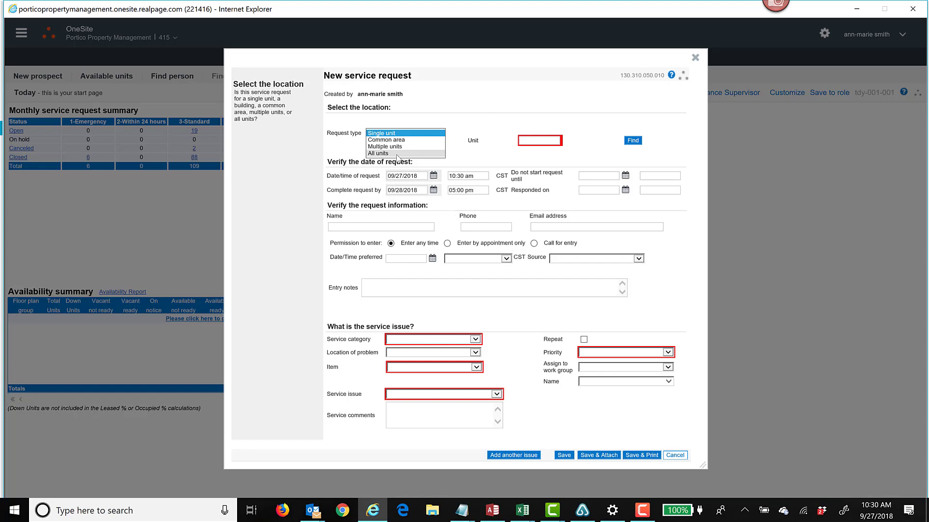
pyautogui.click(479, 138)
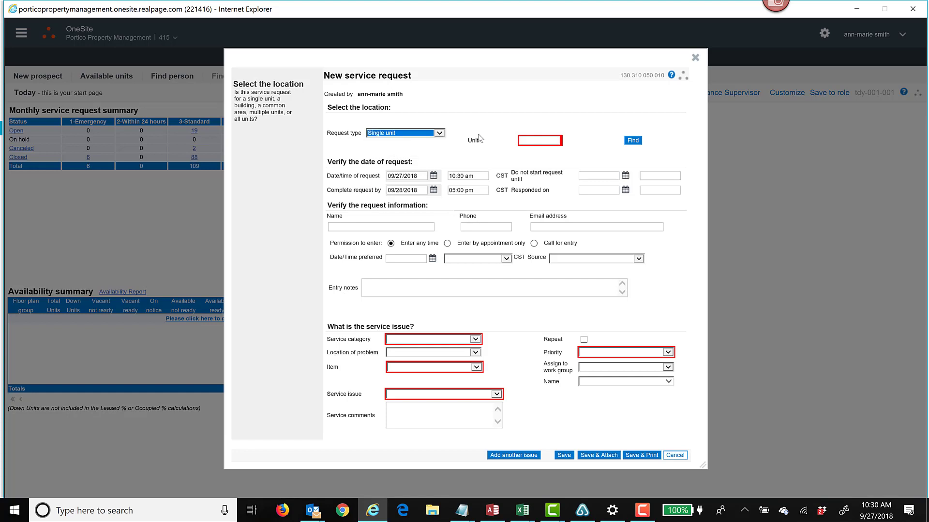
pyautogui.click(525, 141)
pyautogui.write('0501')
pyautogui.press('Tab')
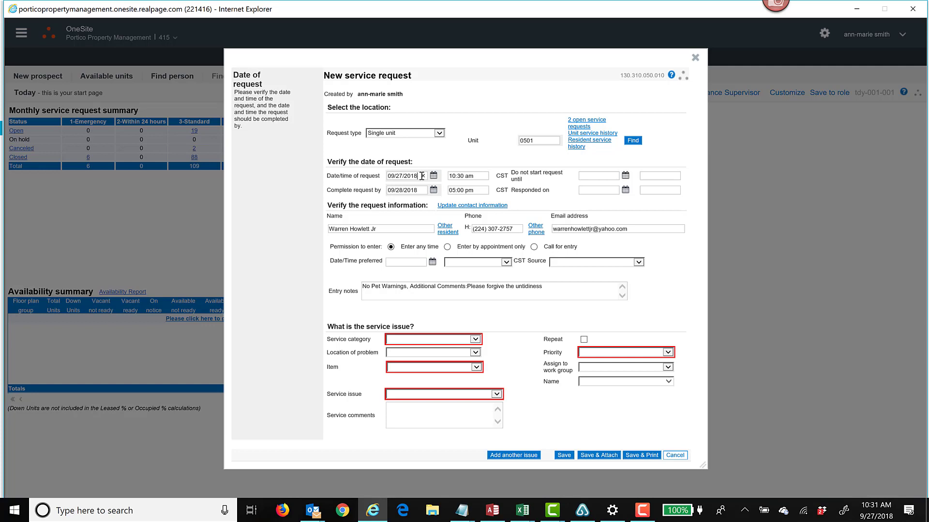
# - Set the date and time of request to 09/26/2018 at 11:00 pm
pyautogui.moveTo(417, 176); pyautogui.dragTo(355, 166)
pyautogui.write('09/26/2018')
pyautogui.press('Tab')
pyautogui.write('11:00 pm')
pyautogui.press('Tab')
# - Review the resident's contact record from the request information section and close it without saving
pyautogui.click(405, 228)
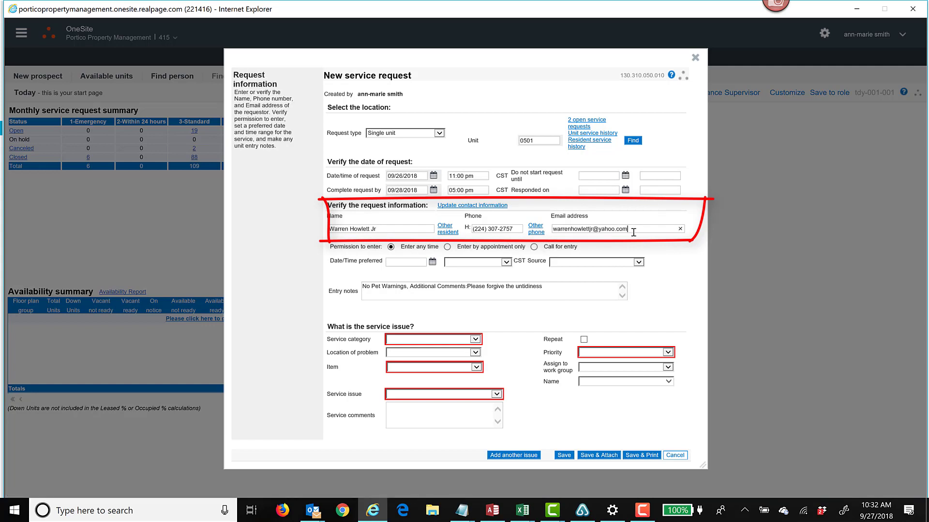
pyautogui.click(450, 207)
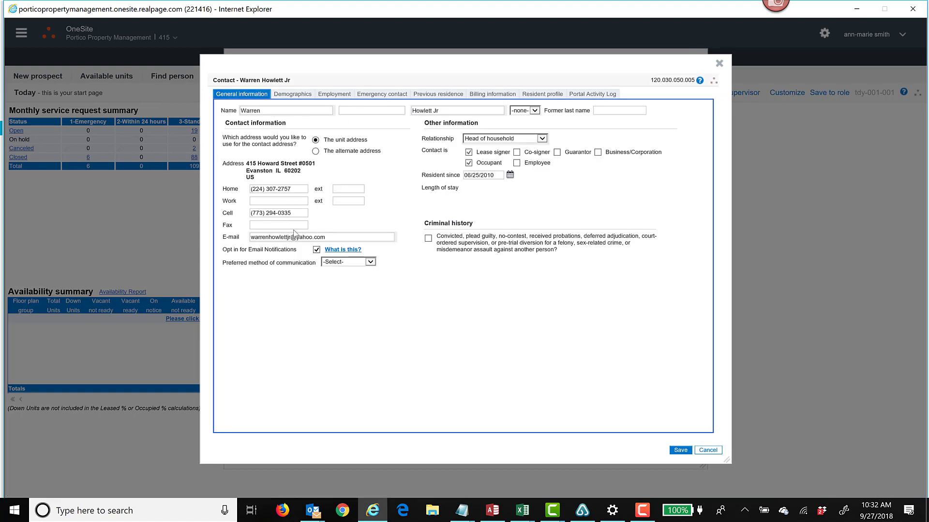
pyautogui.click(708, 450)
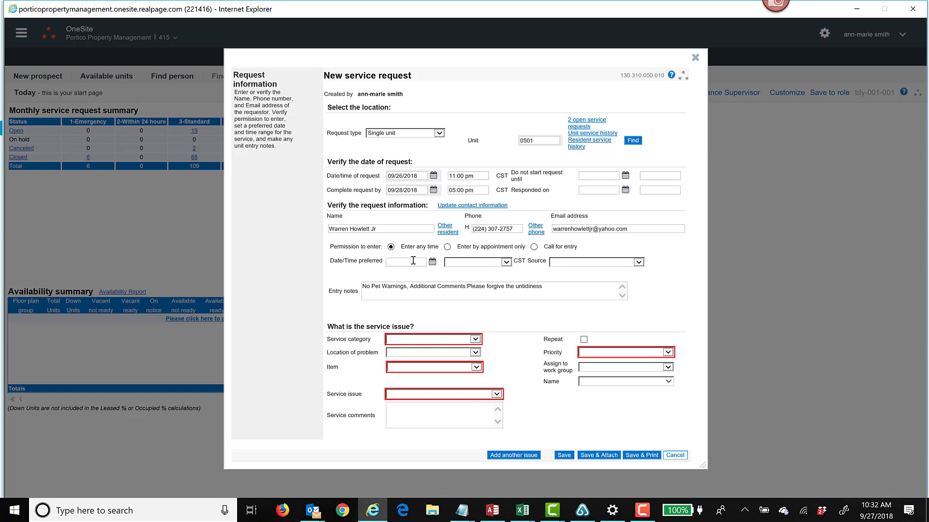
pyautogui.click(456, 247)
pyautogui.click(432, 262)
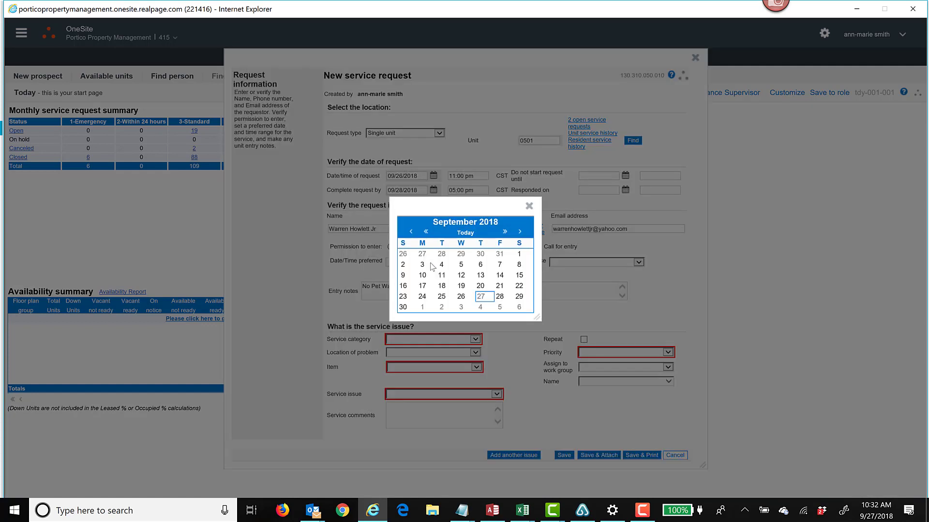
pyautogui.click(529, 207)
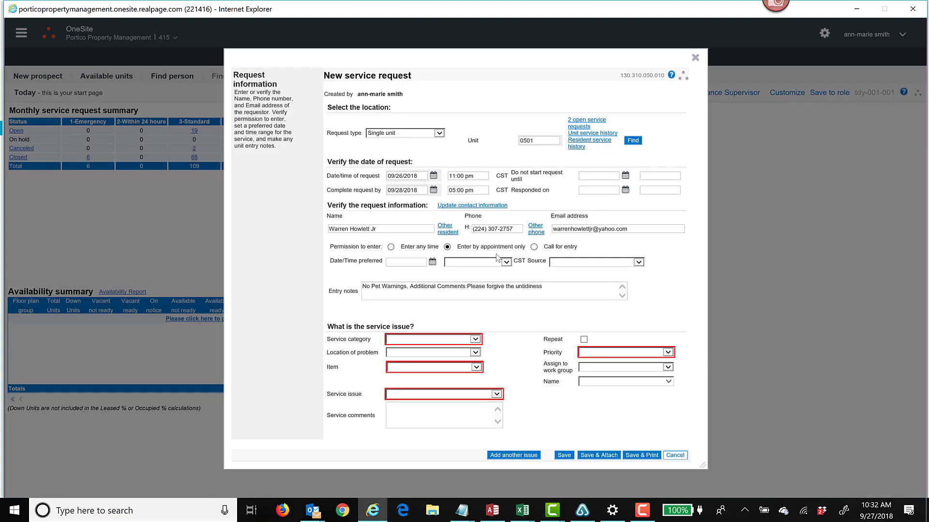
pyautogui.click(478, 262)
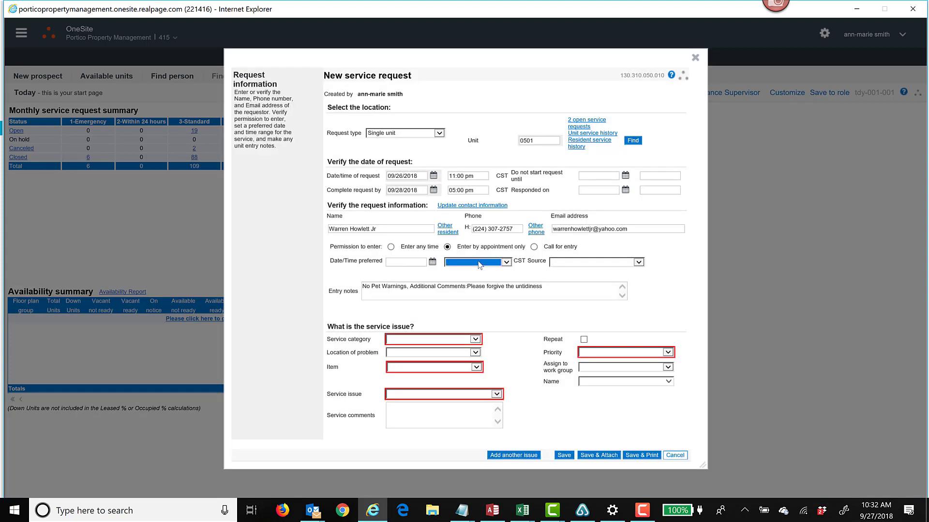
pyautogui.click(479, 264)
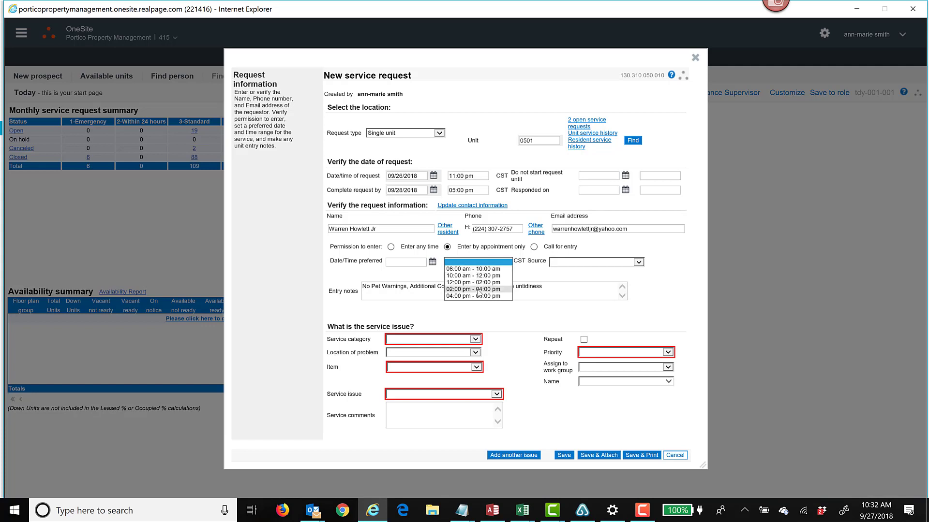
pyautogui.click(498, 252)
pyautogui.click(455, 276)
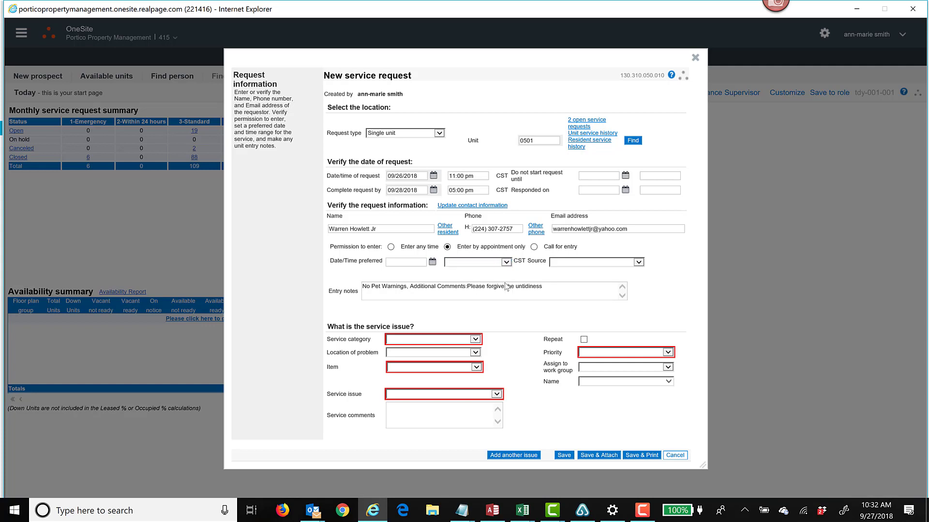
pyautogui.click(389, 248)
pyautogui.moveTo(364, 288)
pyautogui.mouseDown()
pyautogui.moveTo(563, 289)
pyautogui.moveTo(363, 283)
pyautogui.mouseUp()
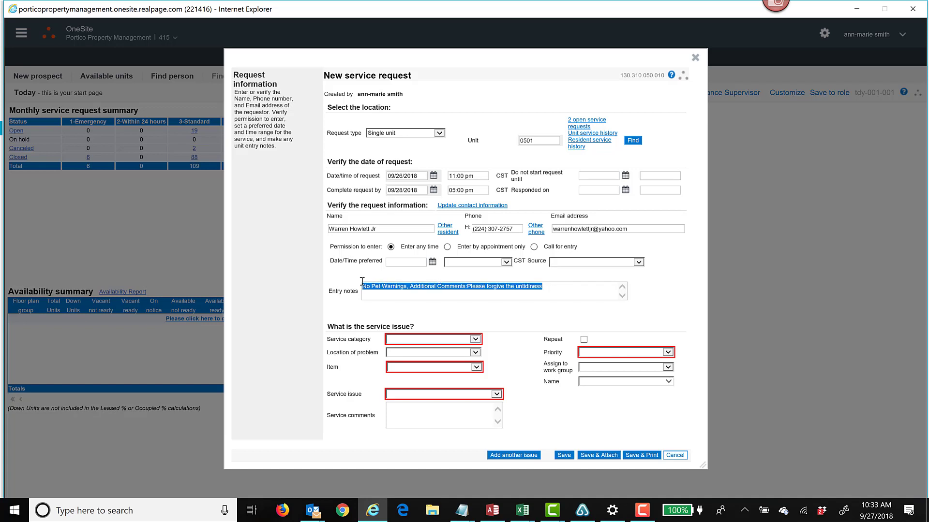
pyautogui.click(514, 296)
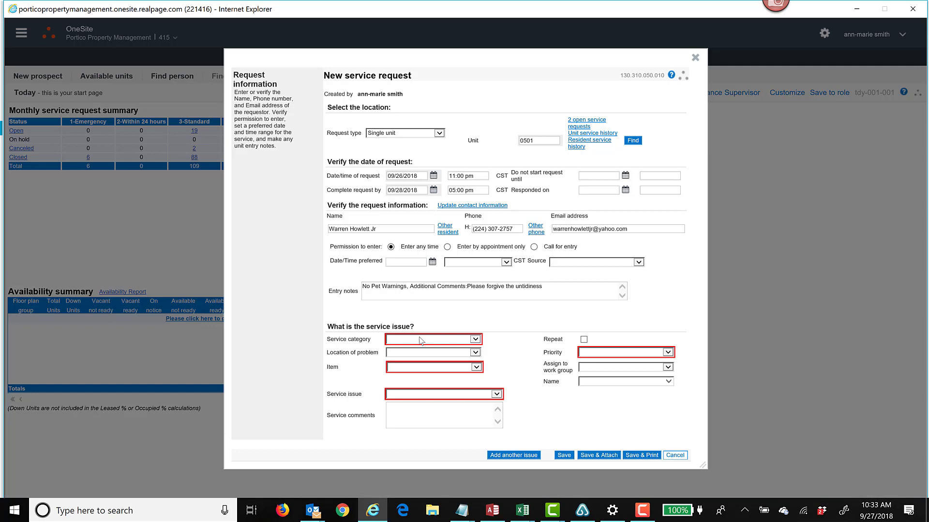
# - Classify the service issue as category Plumbing and bath, location Bathroom, item Faucet
pyautogui.click(422, 340)
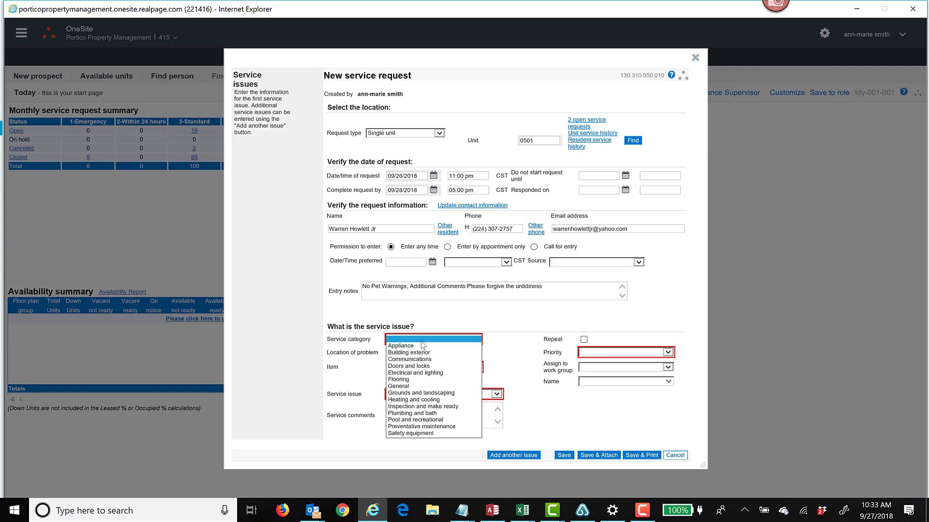
pyautogui.click(411, 413)
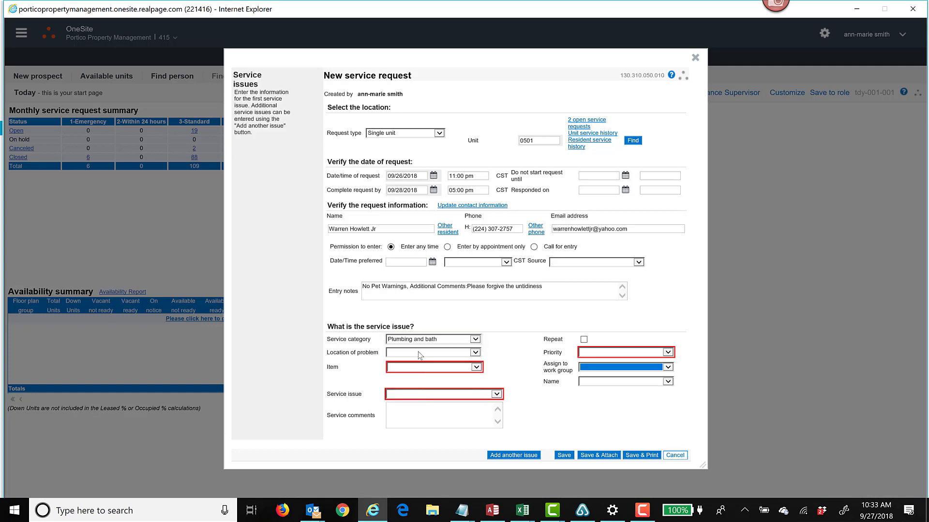
pyautogui.click(418, 352)
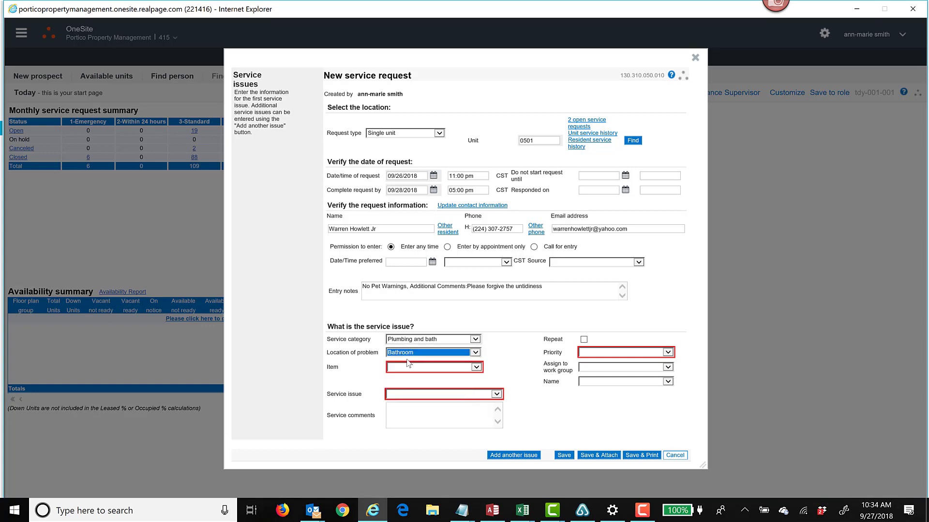
pyautogui.click(421, 369)
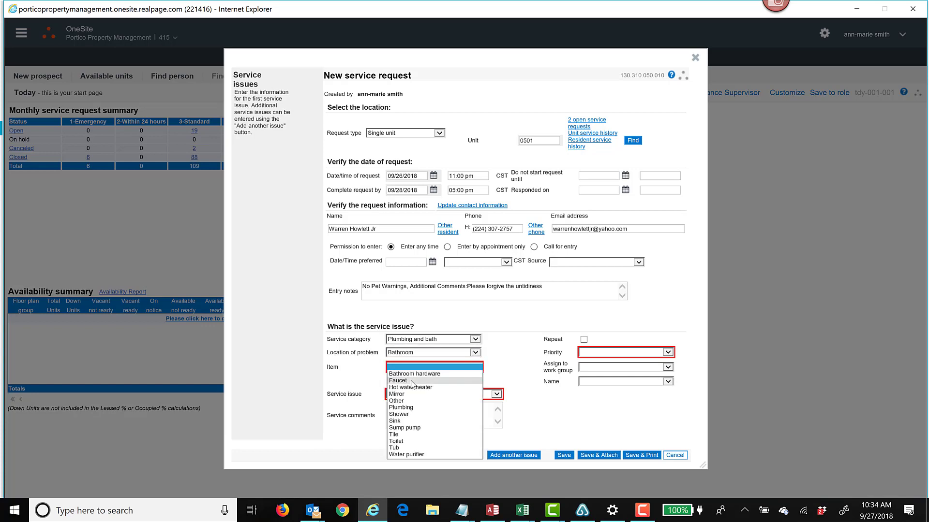
pyautogui.click(414, 381)
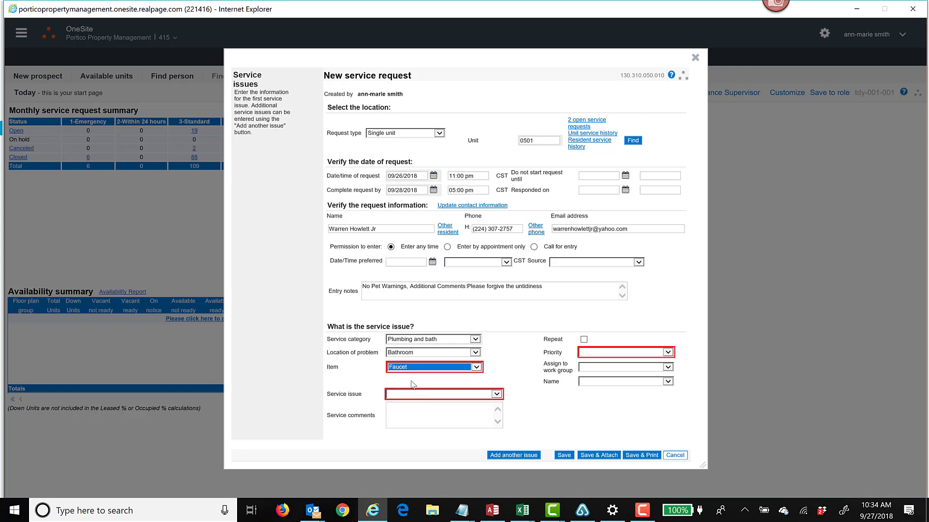
# - Choose "Faucet drips" as the service issue and enter the service comment "Dripping underneath into cabinet - TEST"
pyautogui.click(408, 415)
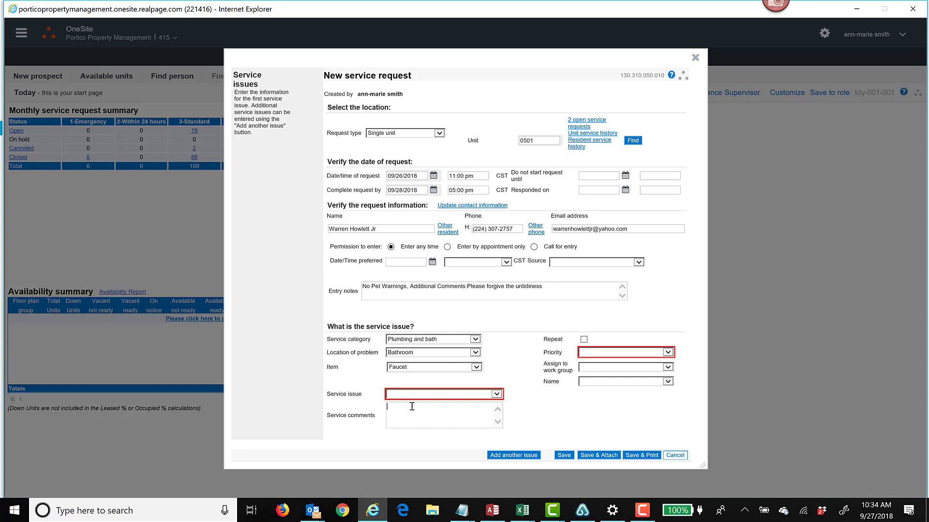
pyautogui.click(423, 394)
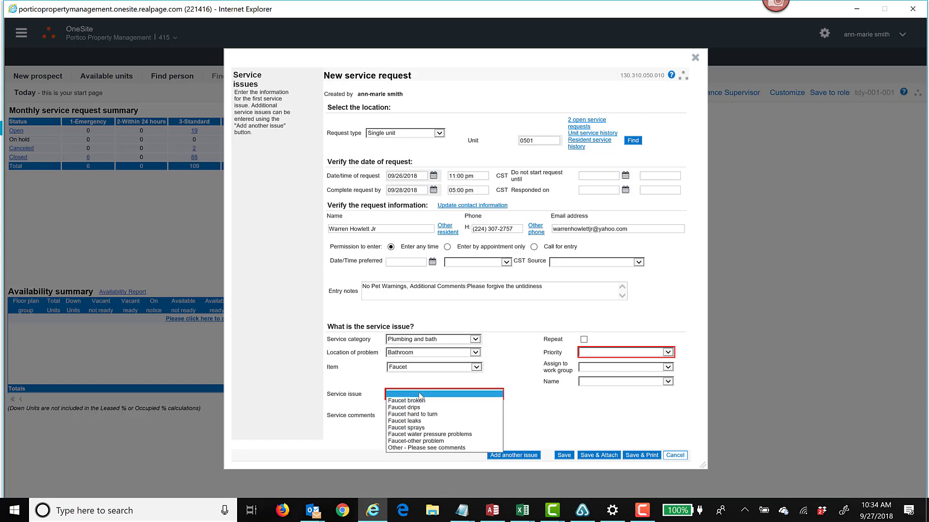
pyautogui.click(420, 408)
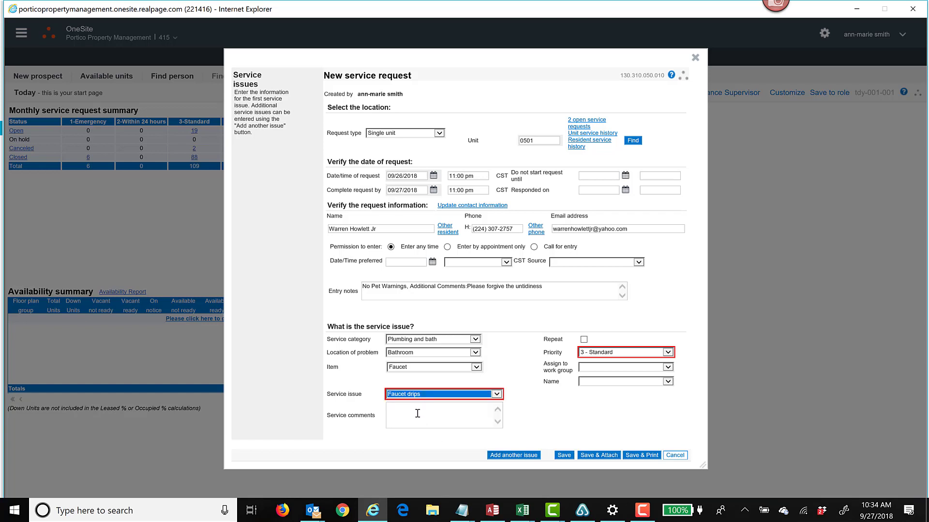
pyautogui.click(416, 415)
pyautogui.write('Dri')
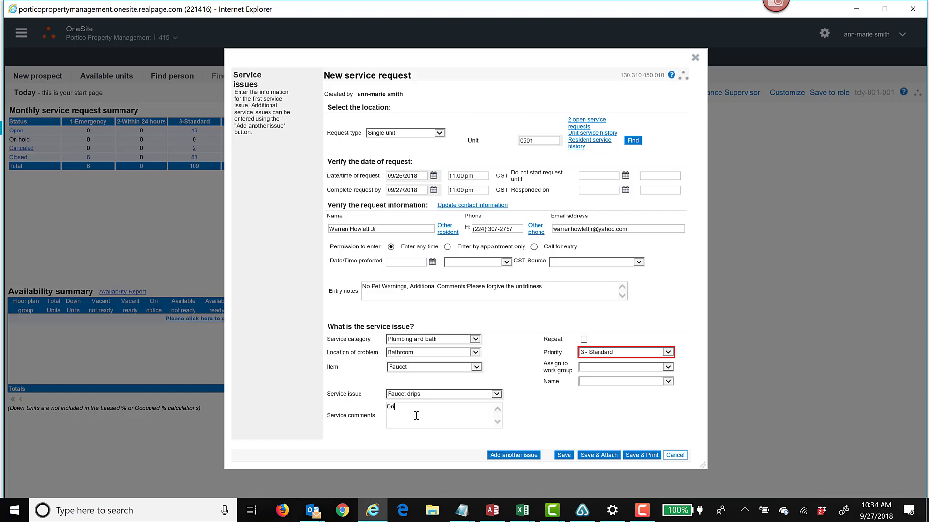
pyautogui.write('pping underneath into cabinet - TEST')
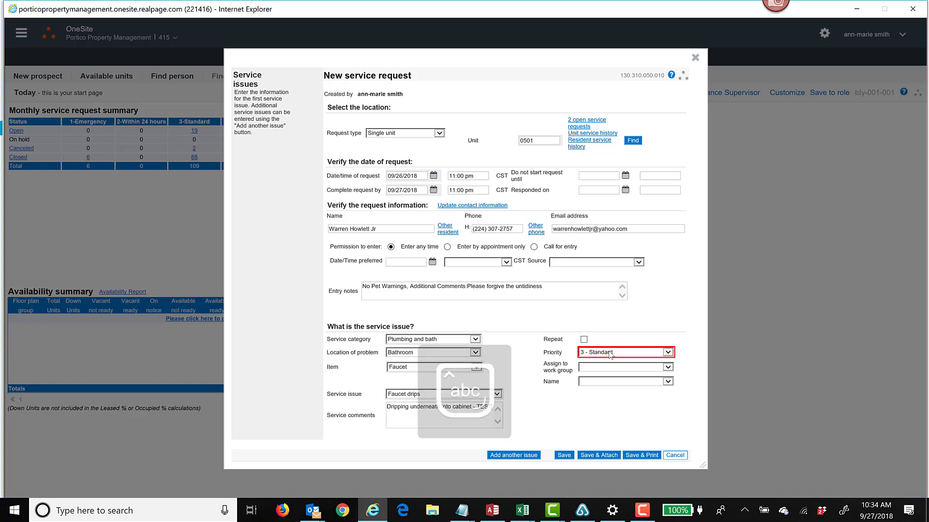
# - Keep the priority at 3 - Standard and mark the faucet issue as a repeat
pyautogui.click(610, 353)
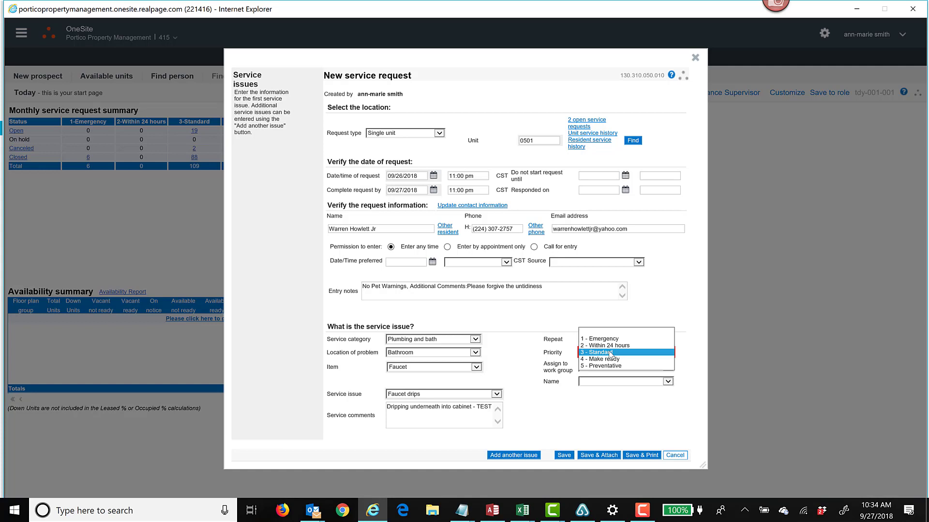
pyautogui.click(611, 353)
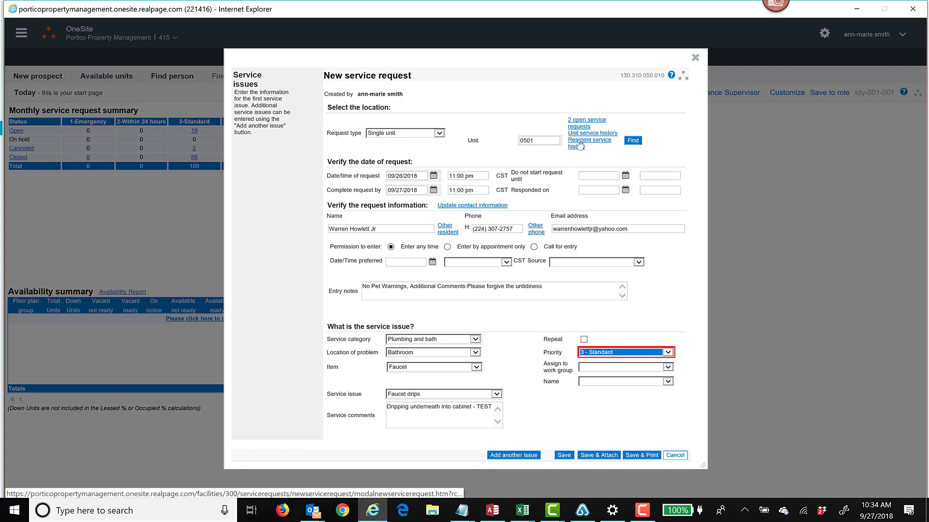
pyautogui.click(583, 341)
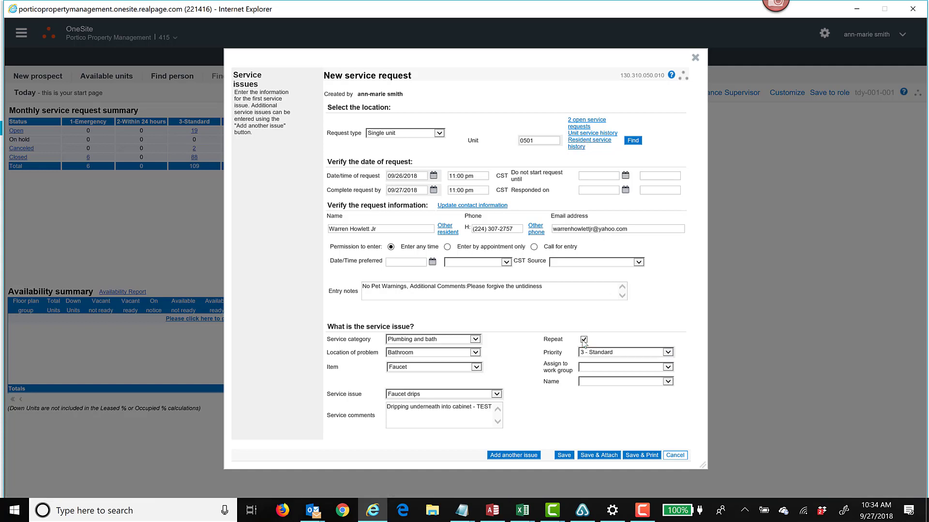
# - Check the unit's service history for earlier requests
pyautogui.click(579, 135)
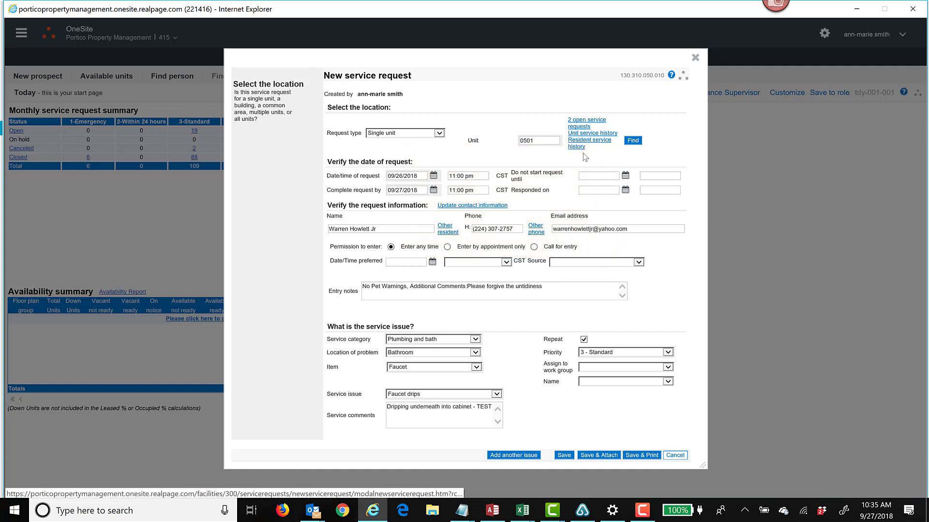
pyautogui.moveTo(579, 144)
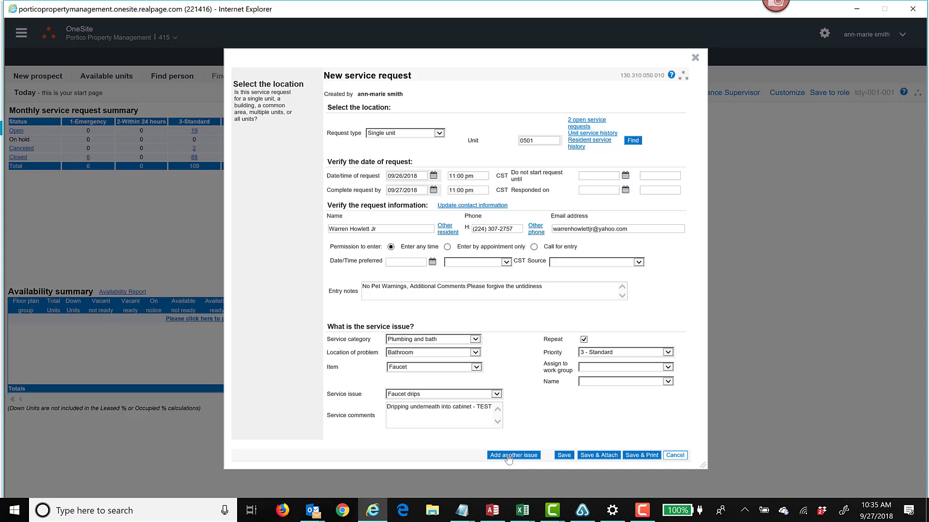
# - Save the service request, print two copies of it on the Canon MX920 series Printer, and close the print preview
pyautogui.click(637, 457)
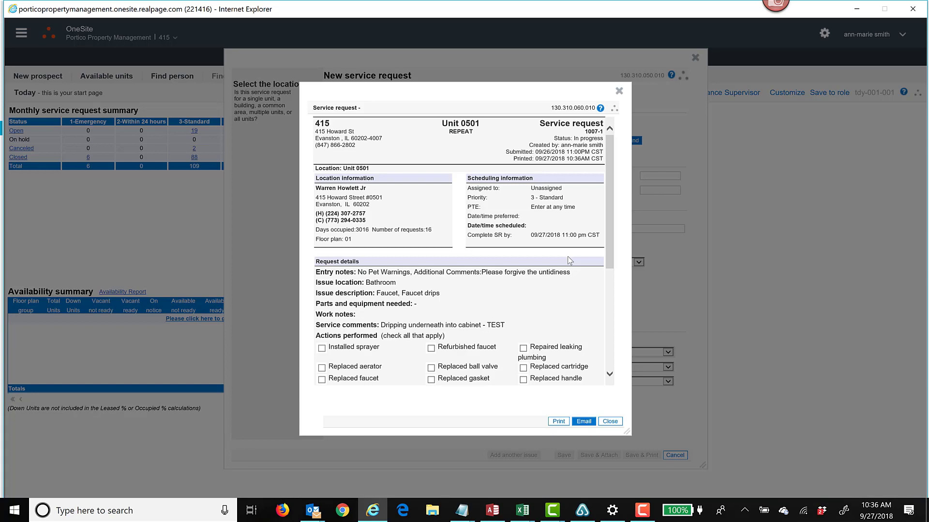
pyautogui.click(559, 422)
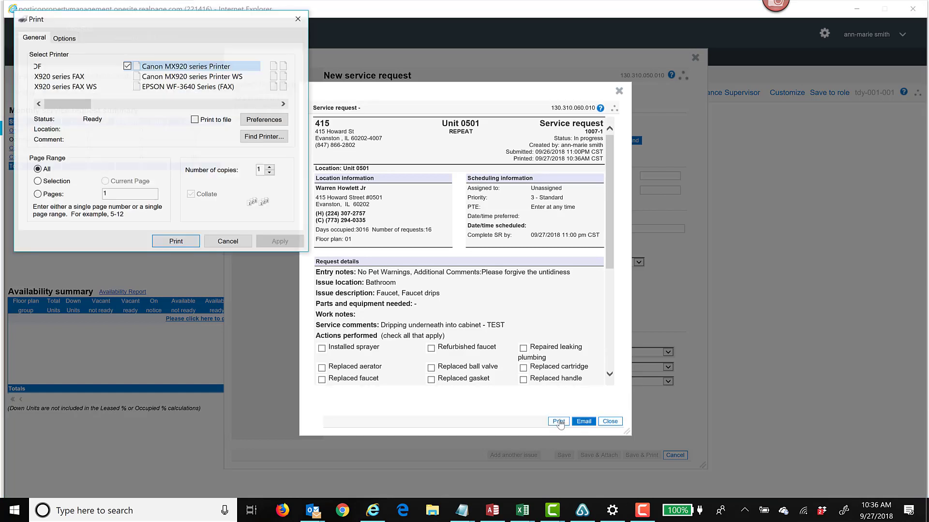
pyautogui.click(118, 194)
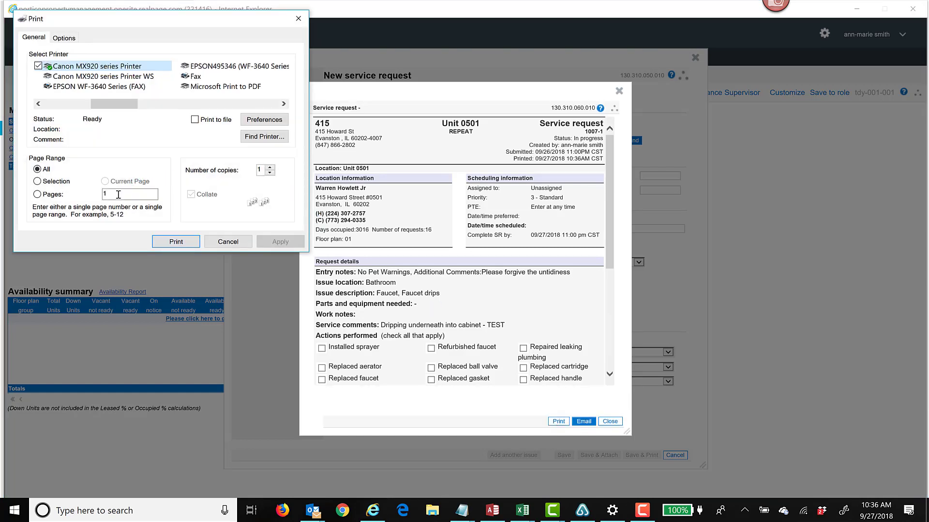
pyautogui.click(270, 168)
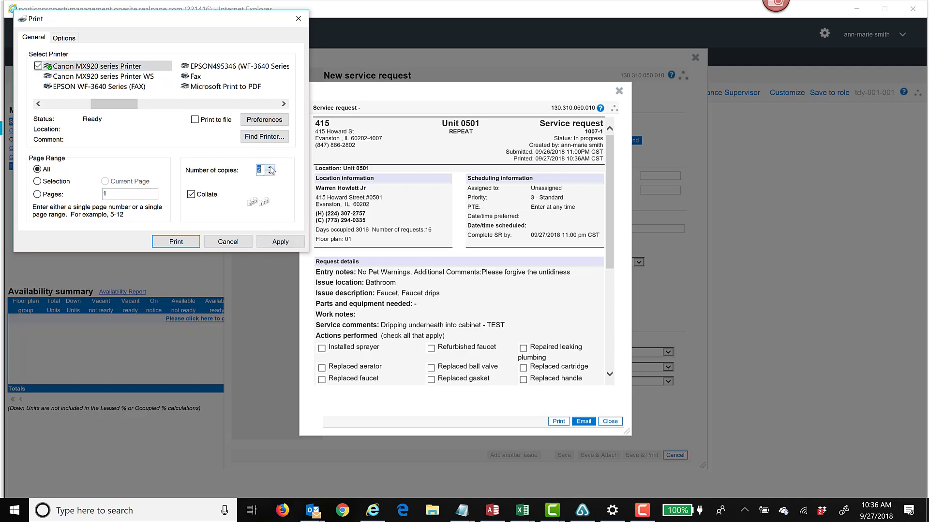
pyautogui.click(190, 244)
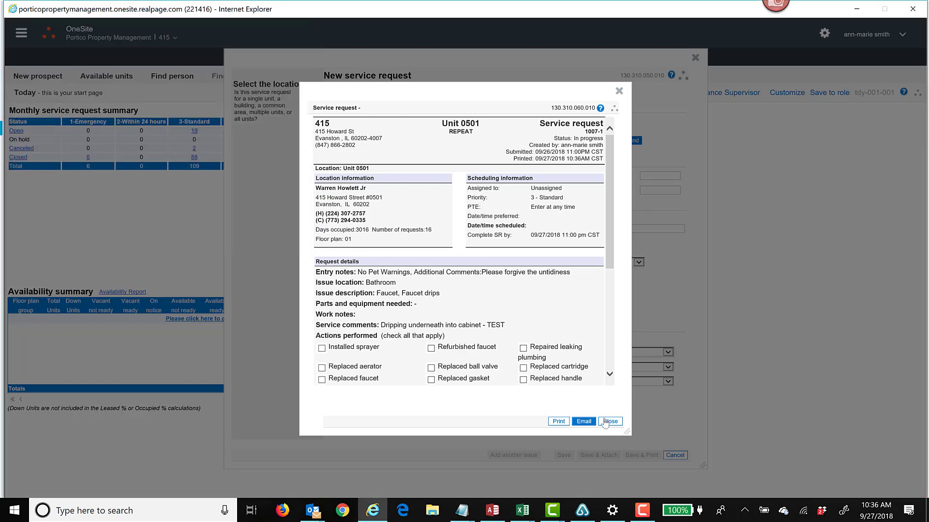
pyautogui.click(608, 421)
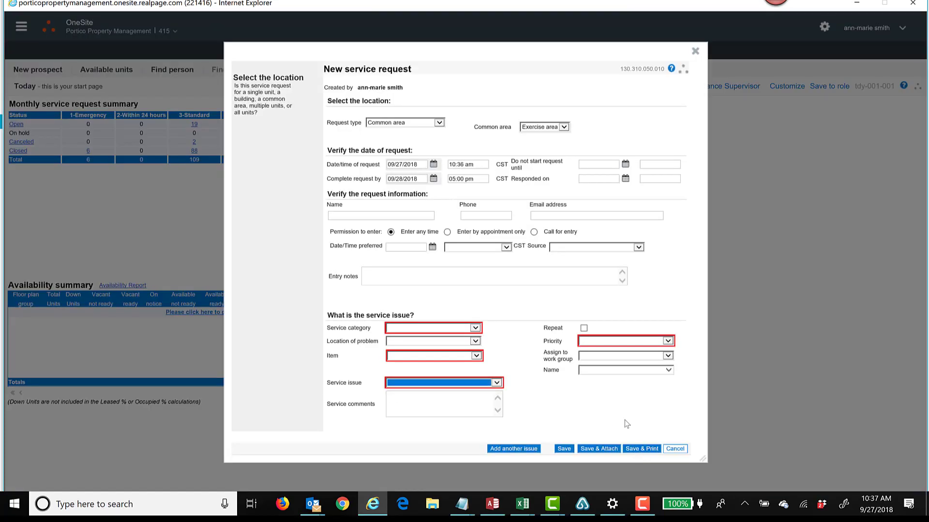